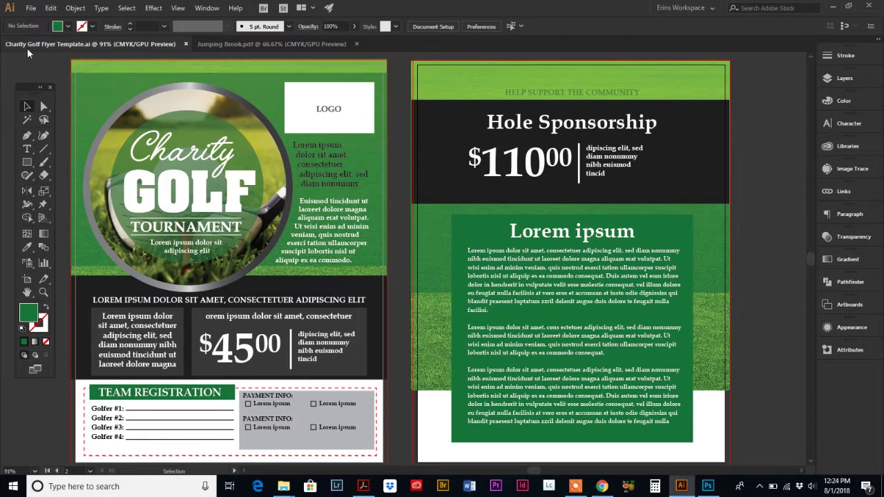
Package the golf flyer document into Charity Golf Flyer Template_Folder on the Desktop, with links, fonts and report included.
left_click(31, 9)
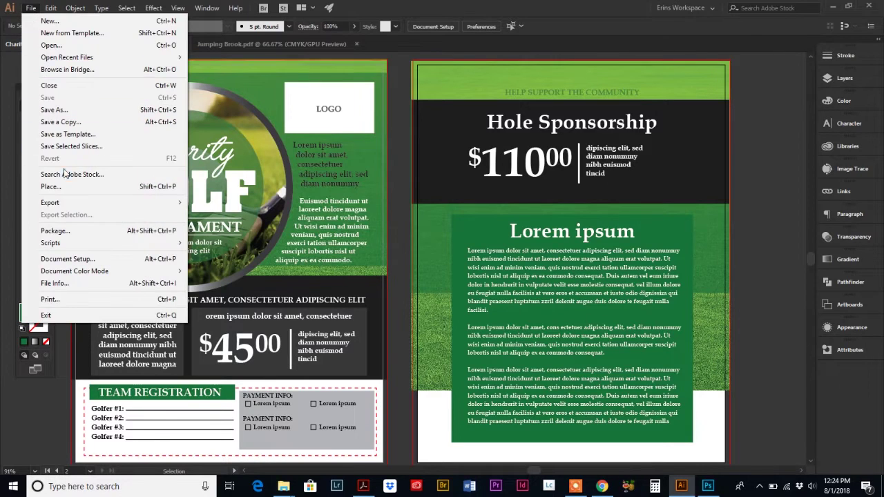
left_click(65, 232)
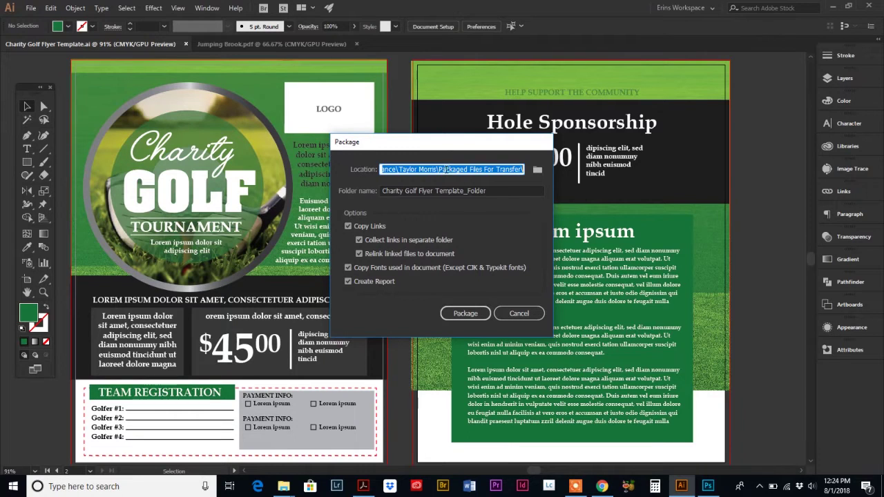
left_click(537, 170)
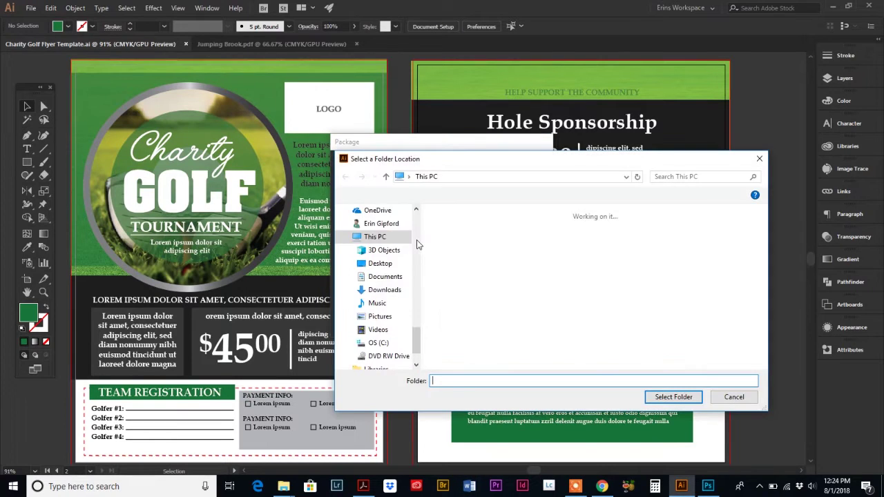
scroll(416, 277, "up", 3)
scroll(417, 310, "up", 5)
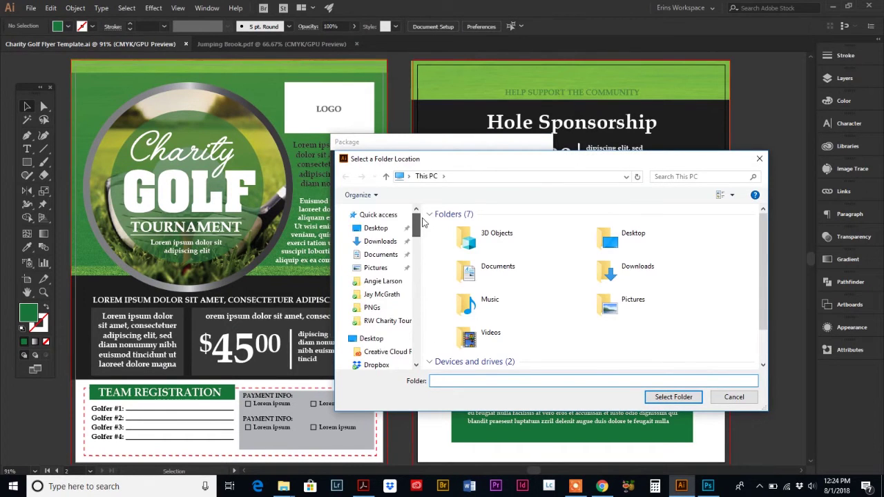
left_click(378, 228)
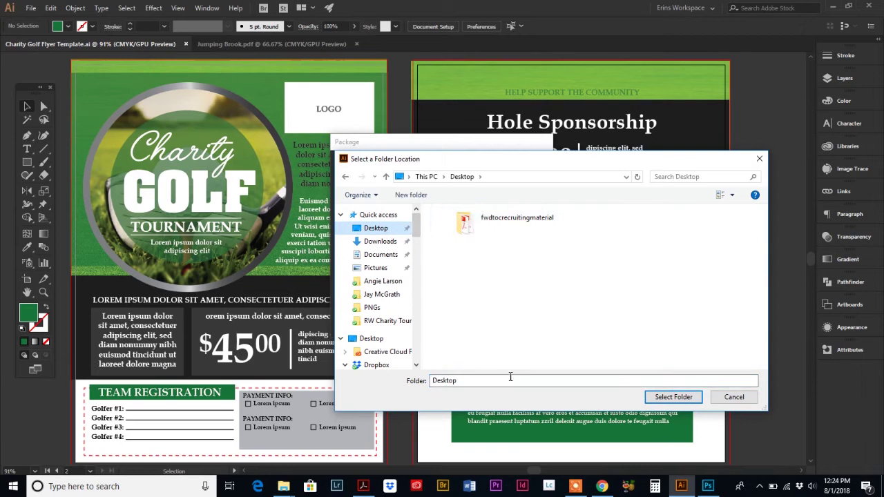
left_click(670, 398)
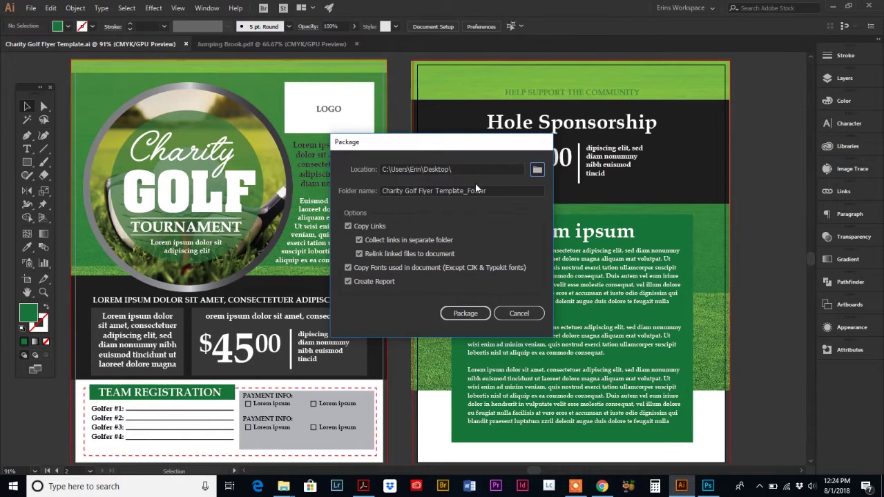
left_click_drag(483, 191, 336, 188)
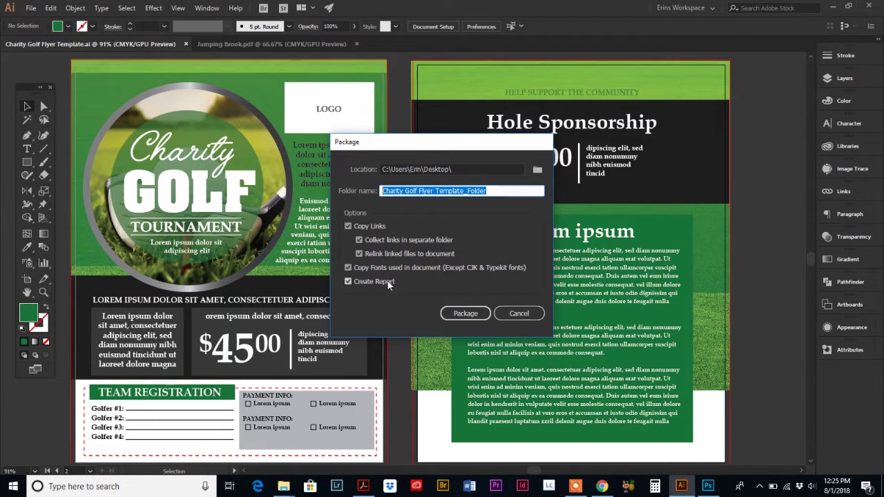
left_click(466, 314)
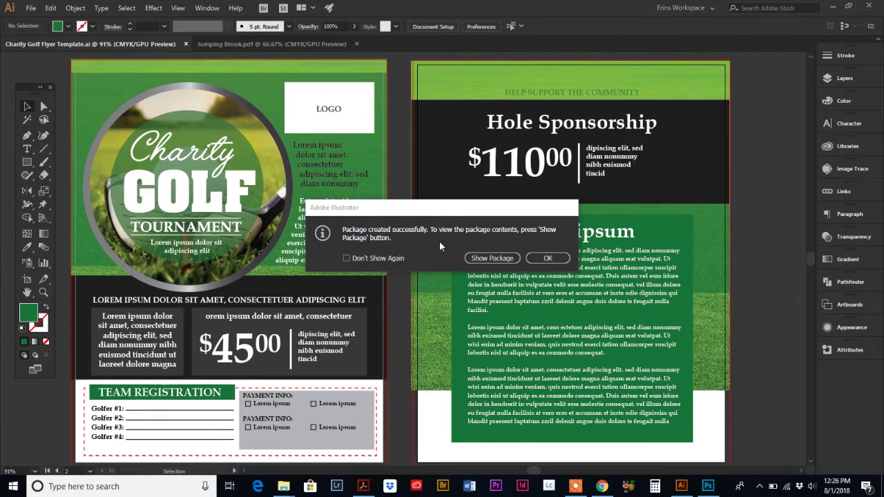
Show the finished package in File Explorer and examine the contents of its Fonts and Links folders.
left_click(492, 258)
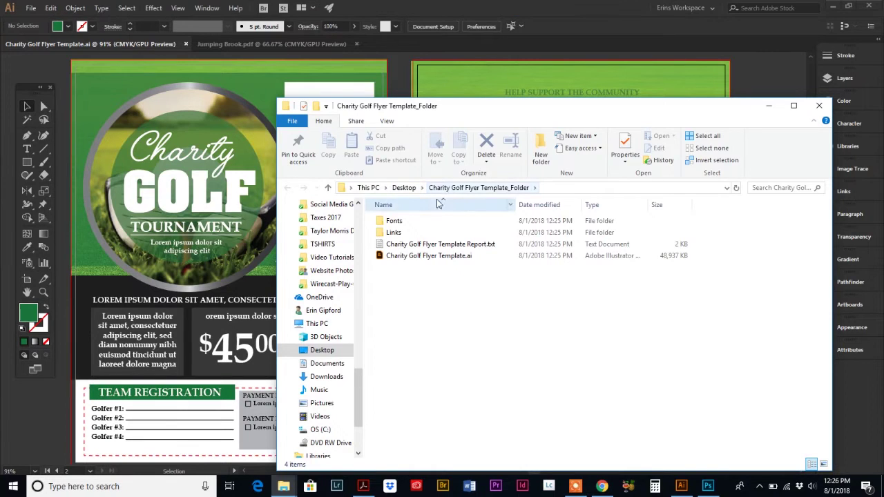
left_click(385, 222)
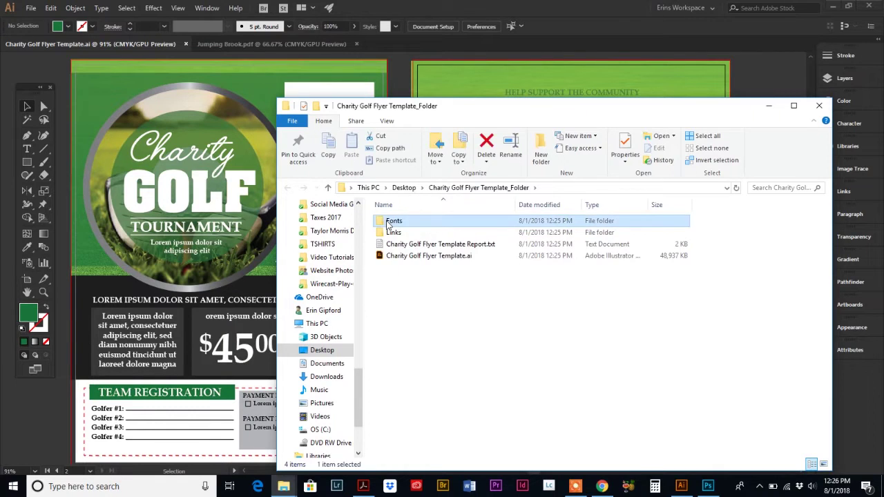
double_click(387, 223)
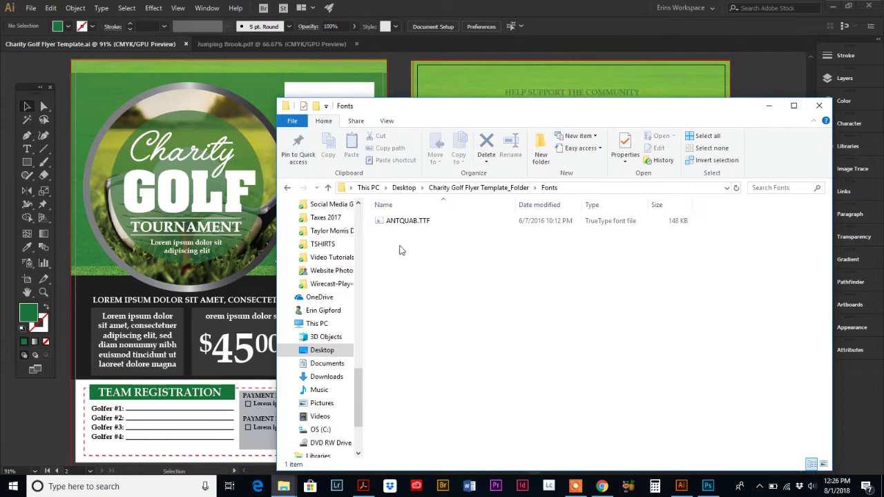
left_click(483, 188)
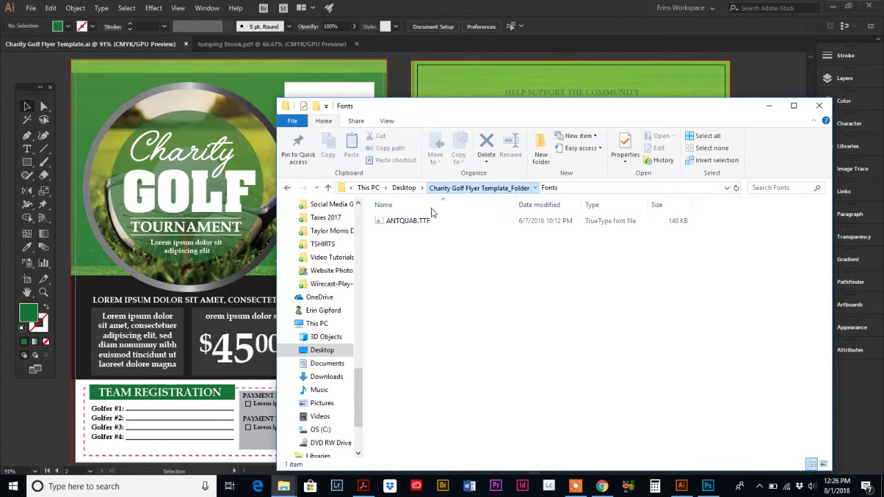
double_click(404, 235)
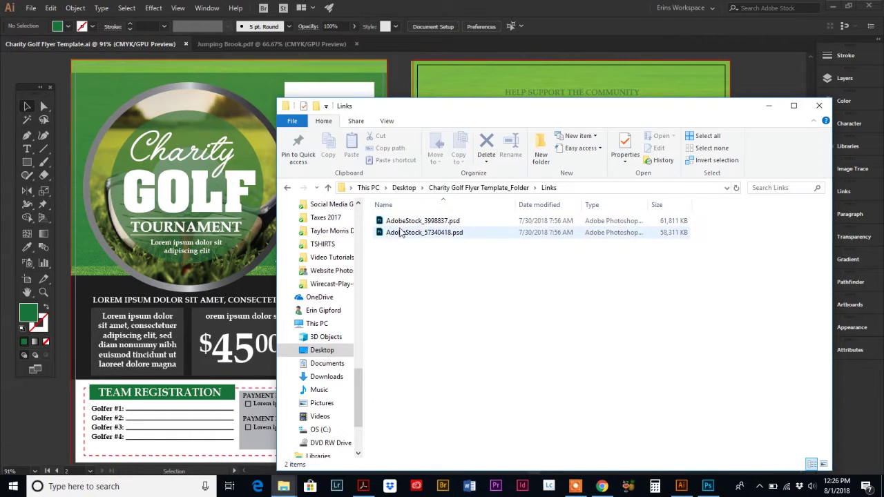
left_click(478, 188)
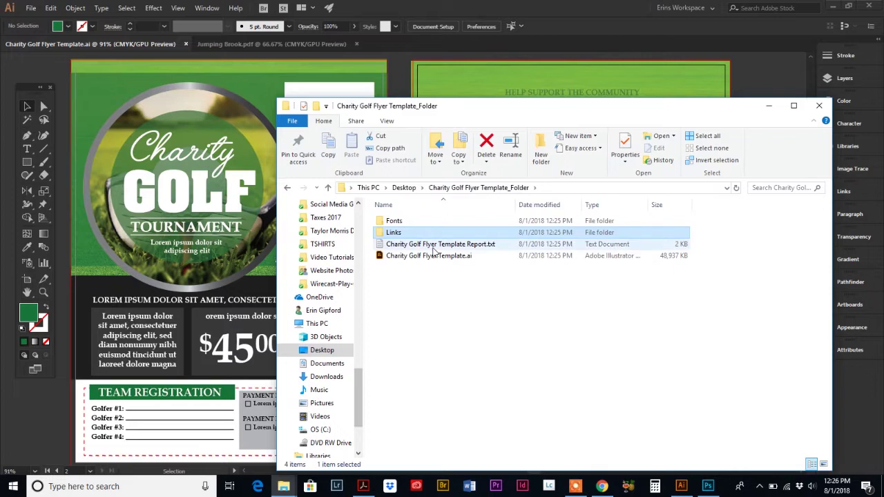
Read Charity Golf Flyer Template Report.txt, close it, and locate the packaged Charity Golf Flyer Template.ai file.
double_click(389, 246)
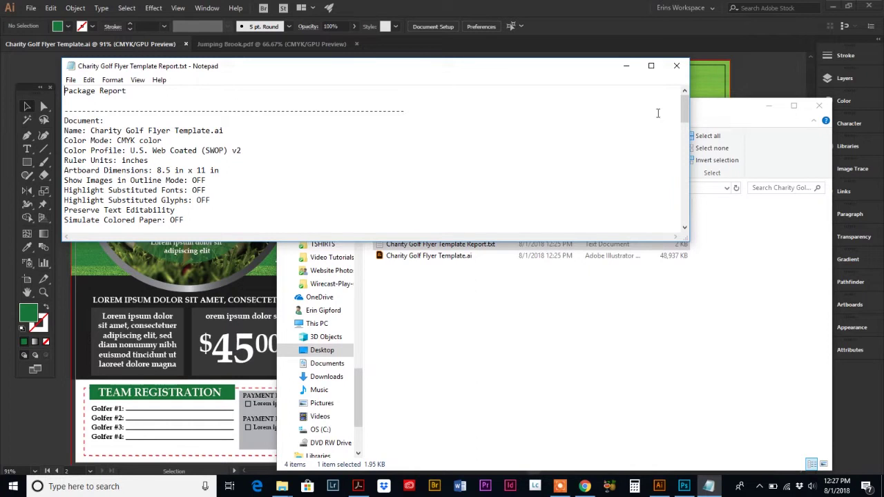
left_click(676, 66)
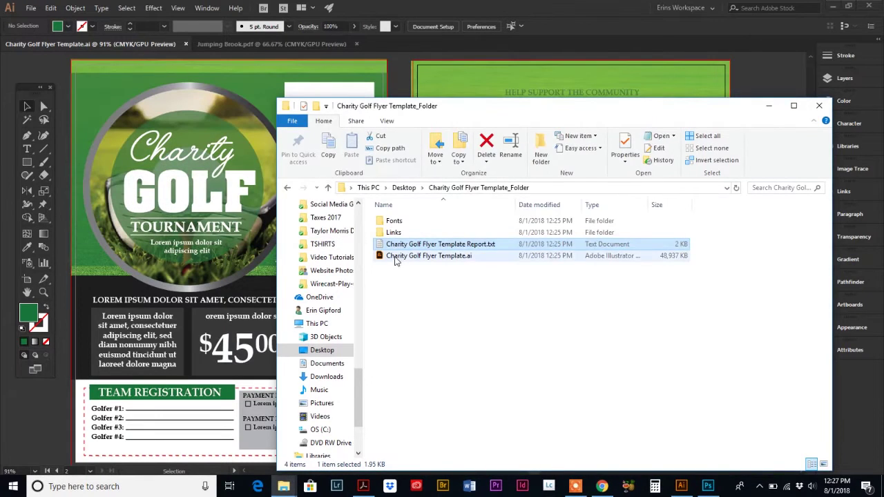
left_click(396, 257)
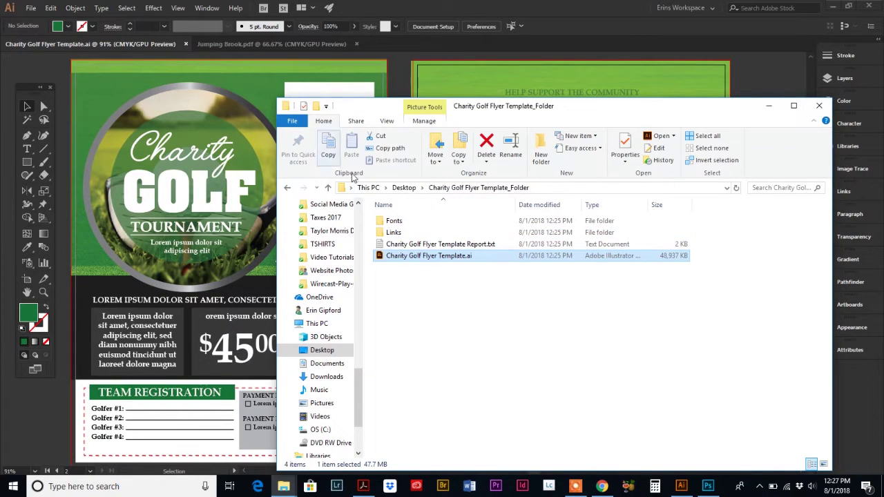
Compress Charity Golf Flyer Template_Folder on the Desktop into a zip file.
left_click(404, 187)
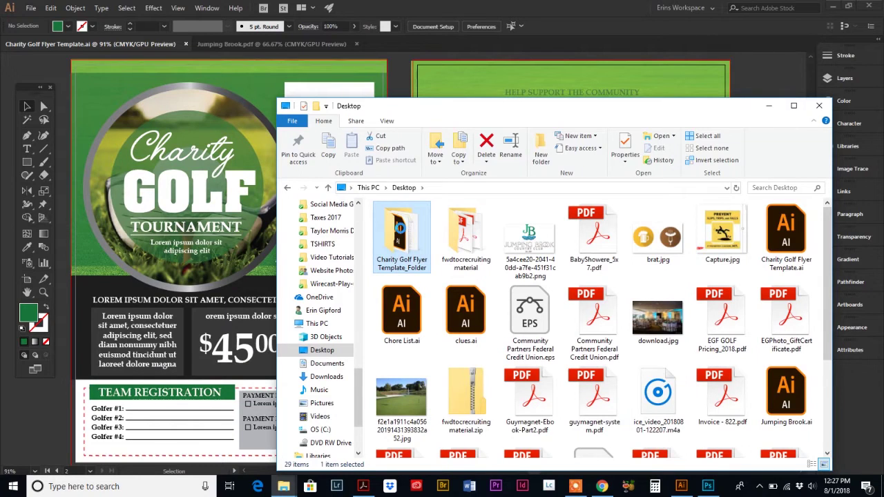
right_click(402, 233)
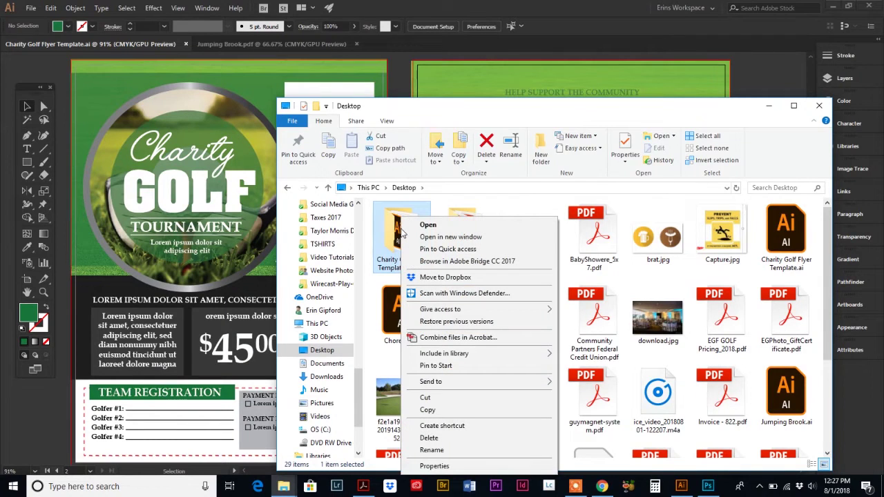
mouse_move(442, 384)
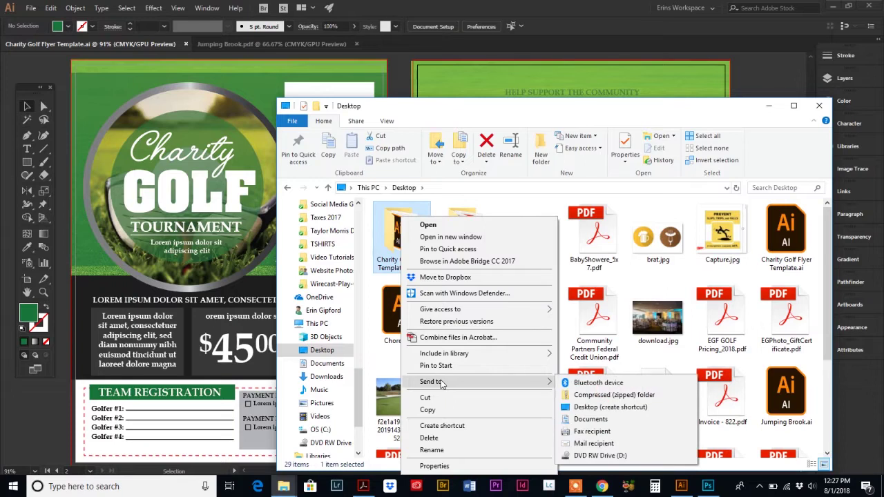
left_click(580, 397)
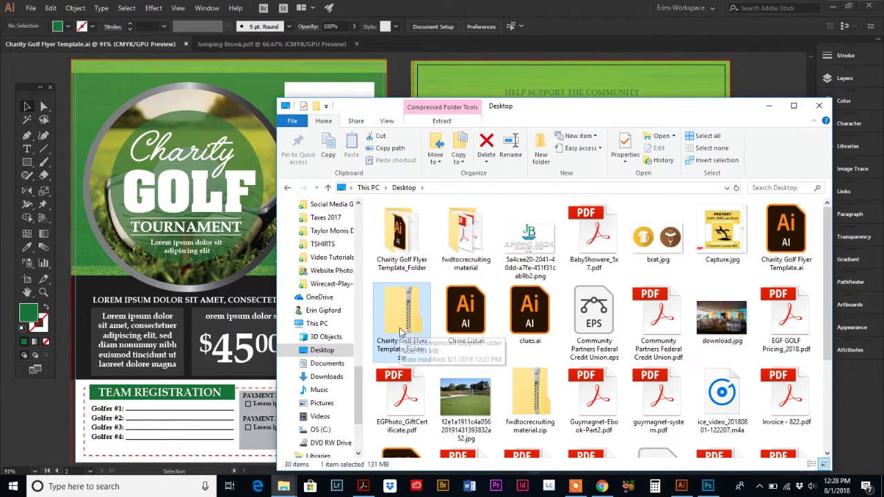
Switch back to Illustrator, select all artwork on both flyer pages, and convert all text to outlines.
left_click(398, 79)
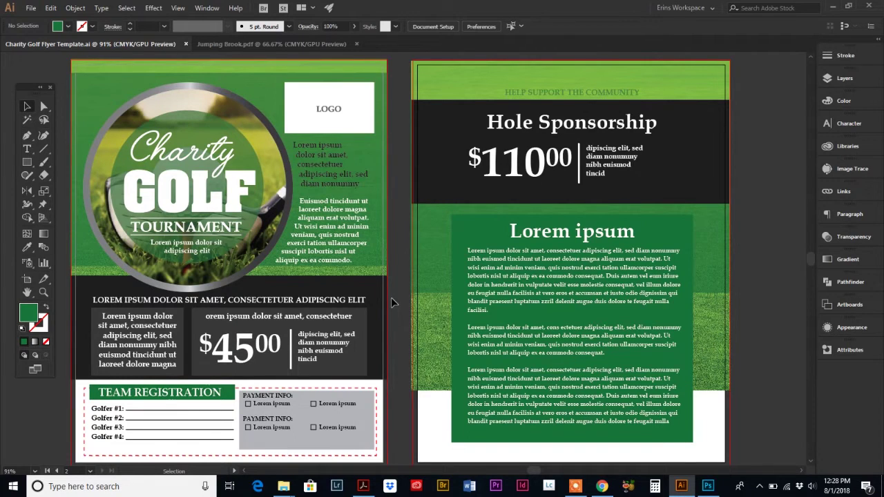
scroll(390, 301, "up", 1)
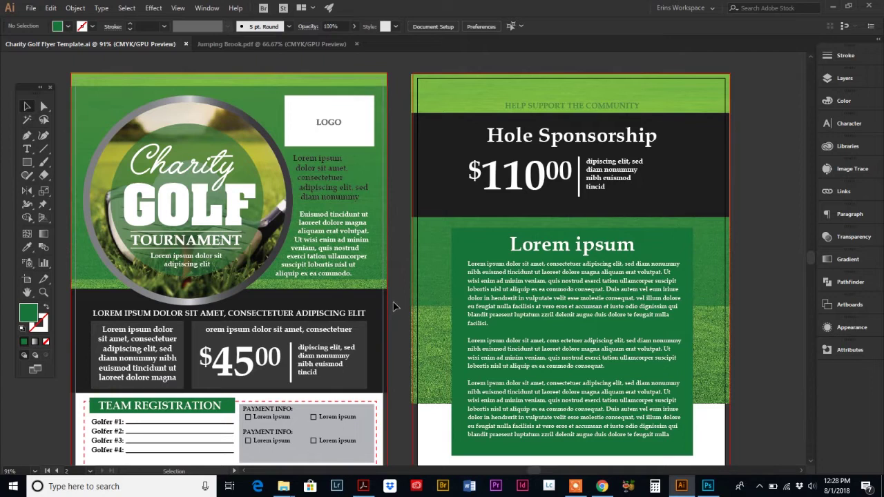
scroll(394, 307, "down", 2)
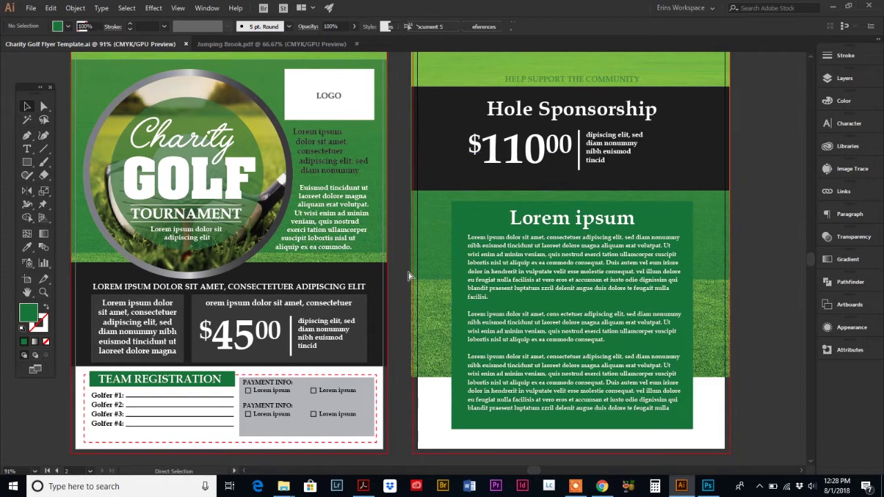
key("ctrl+a")
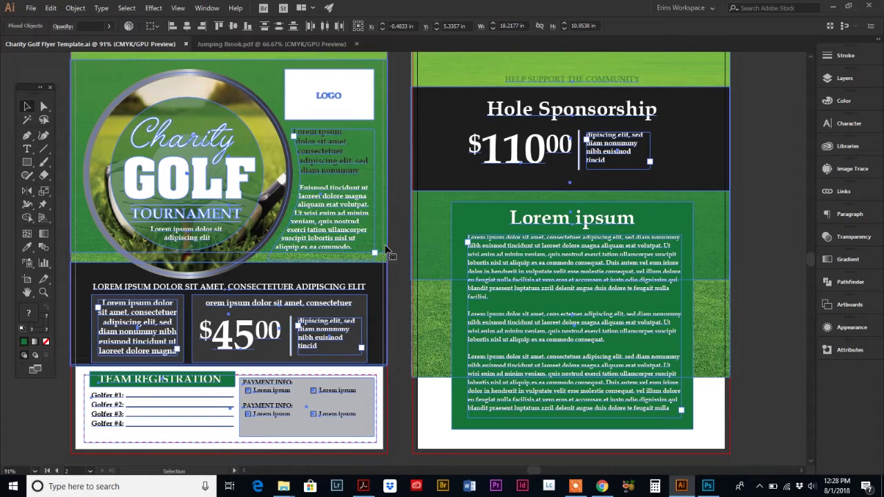
left_click(78, 10)
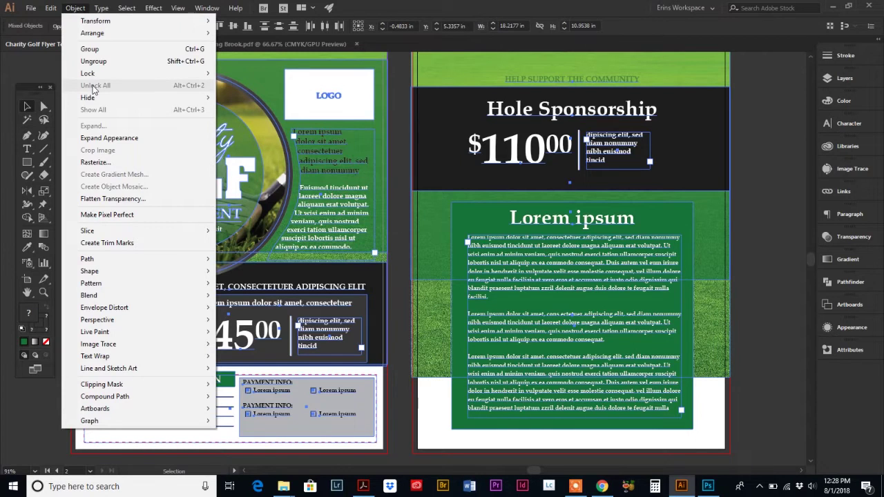
left_click(390, 192)
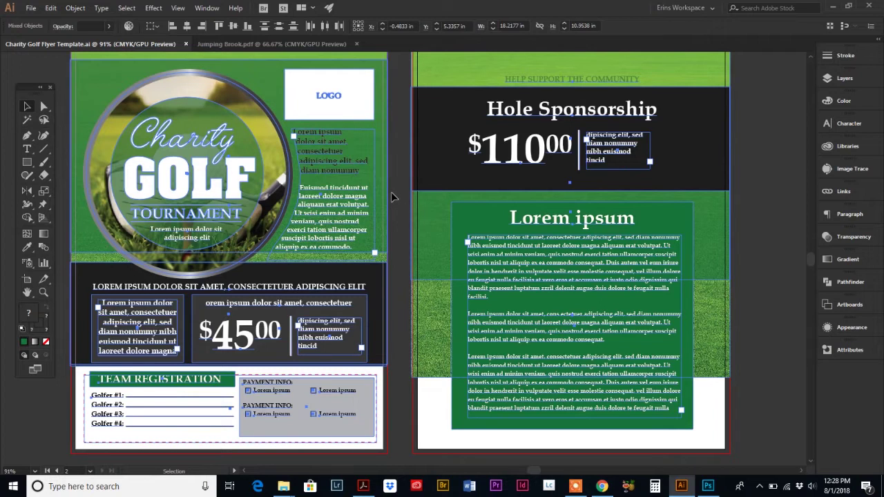
left_click(103, 9)
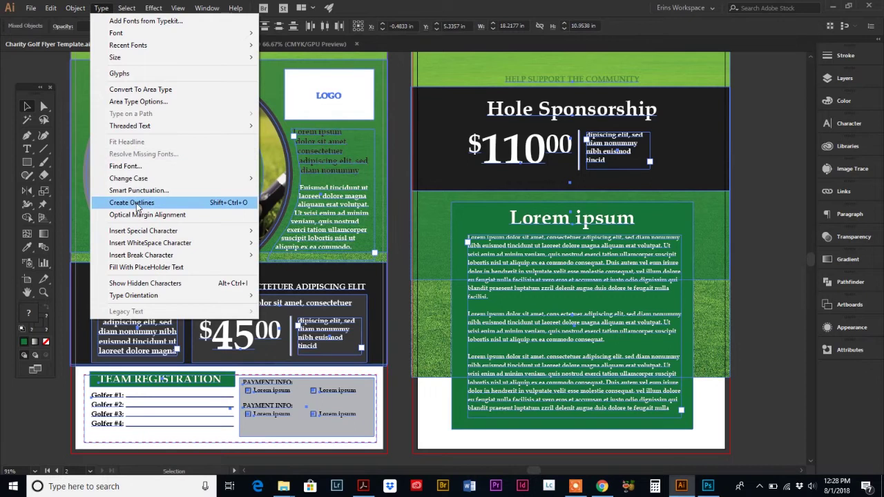
left_click(511, 282)
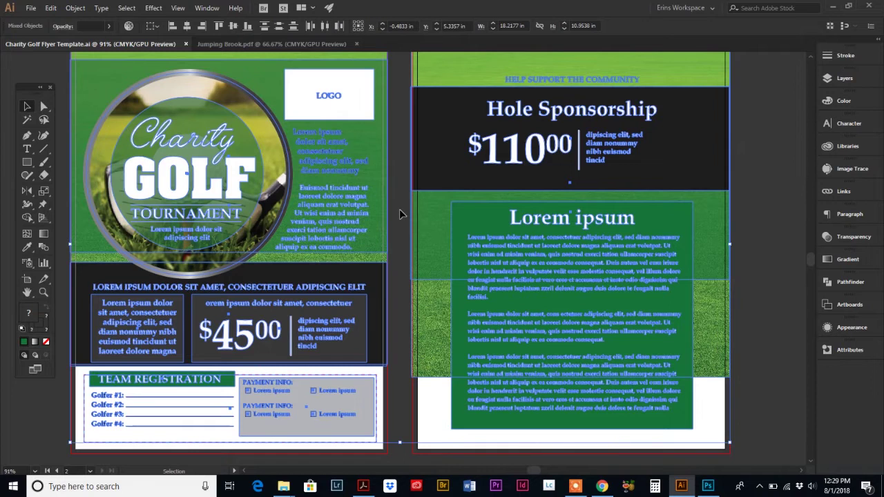
left_click(398, 212)
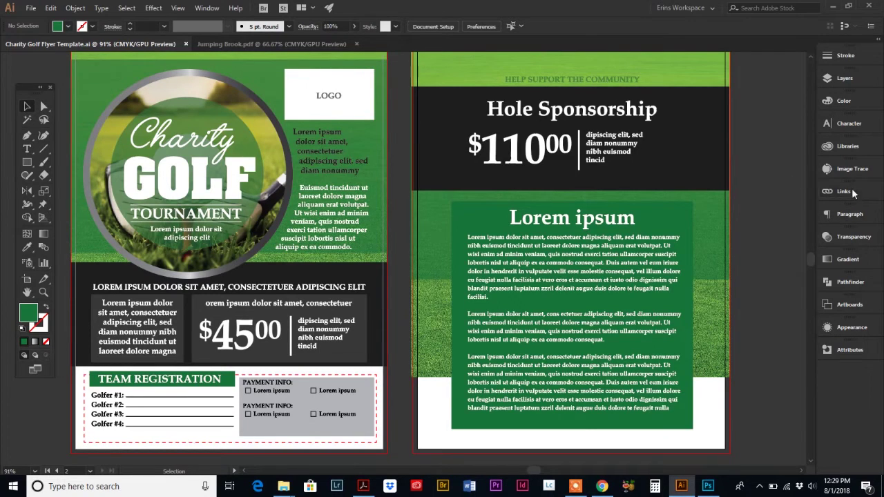
Review the link details of both AdobeStock_3998837.psd placements and AdobeStock_57340418.psd.
left_click(208, 9)
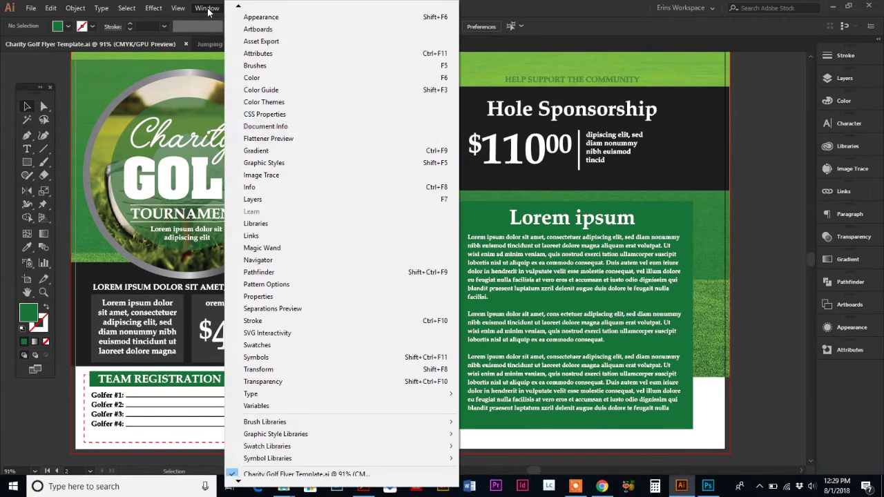
left_click(260, 235)
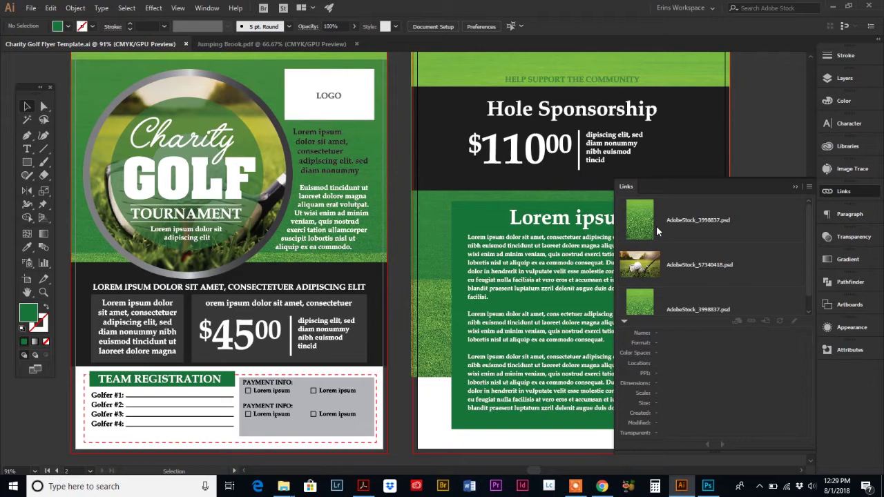
left_click(687, 222)
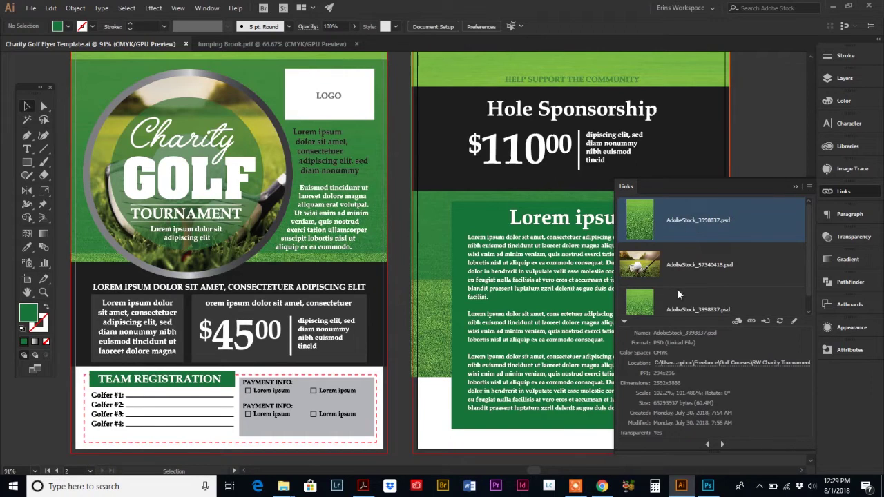
left_click(680, 308)
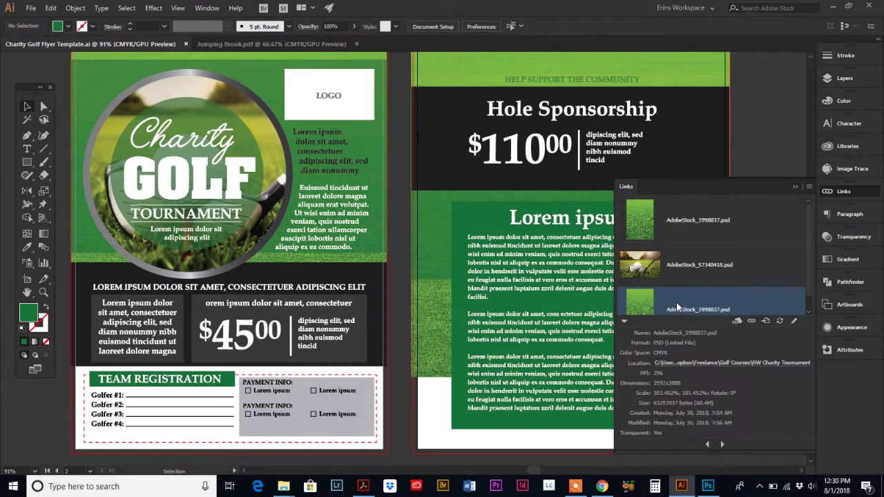
left_click(649, 271)
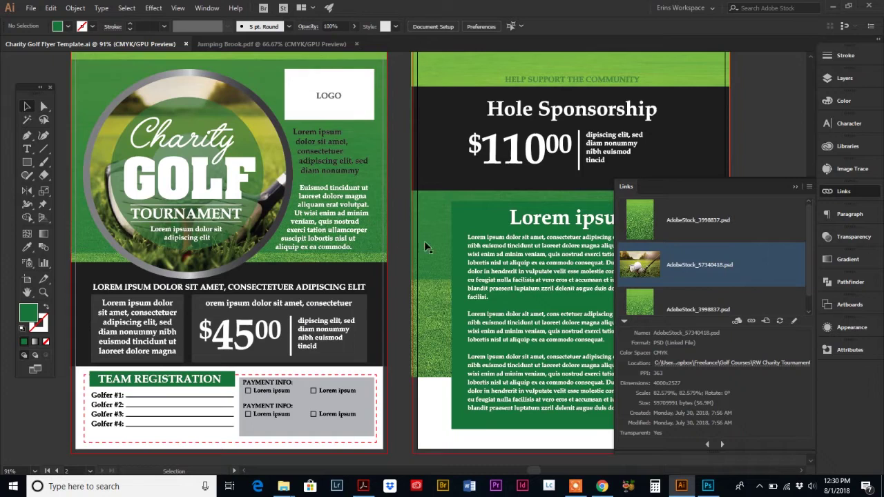
Embed all three linked PSD images in the flyer, flattening each one's layers to a single image.
left_click(691, 221)
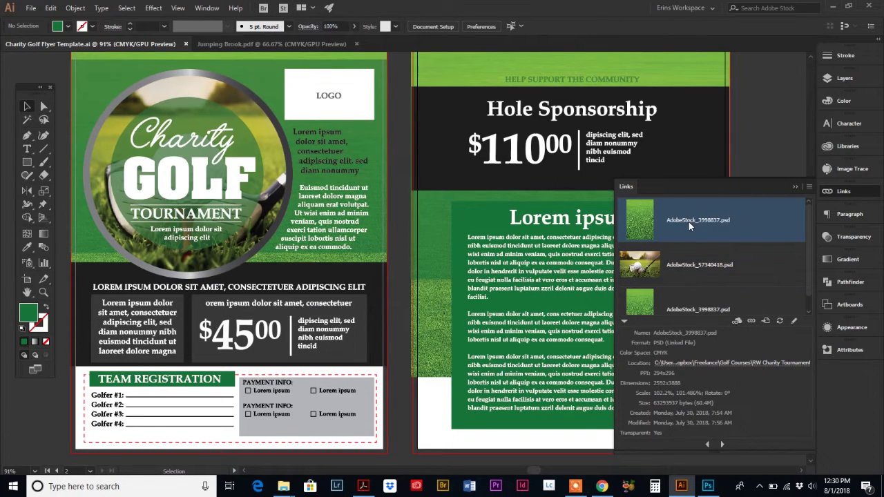
left_click(685, 269, "shift")
left_click(695, 305, "shift")
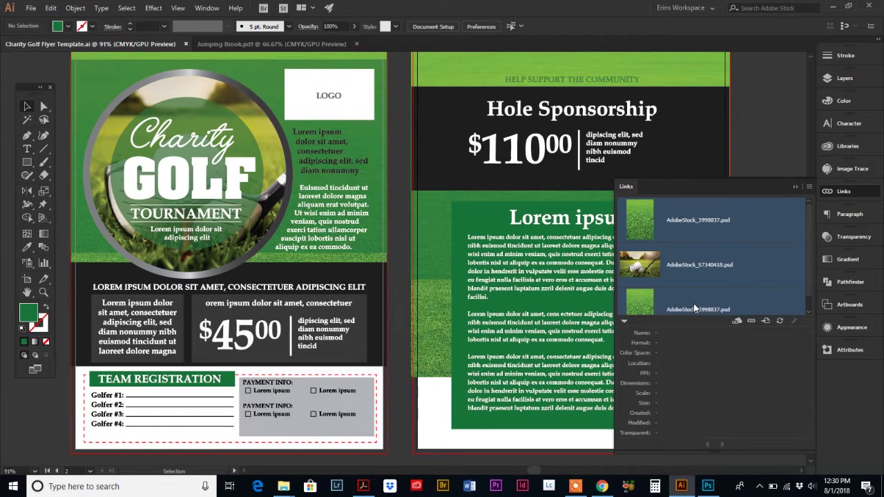
left_click(808, 187)
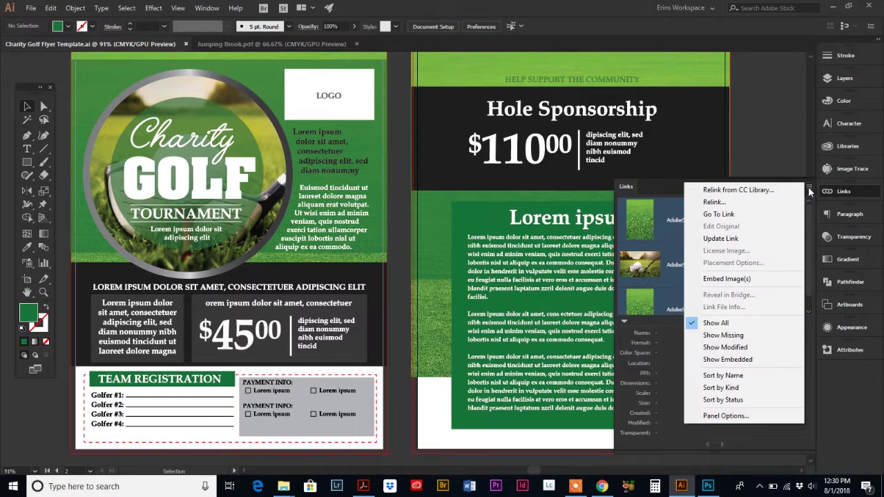
left_click(727, 279)
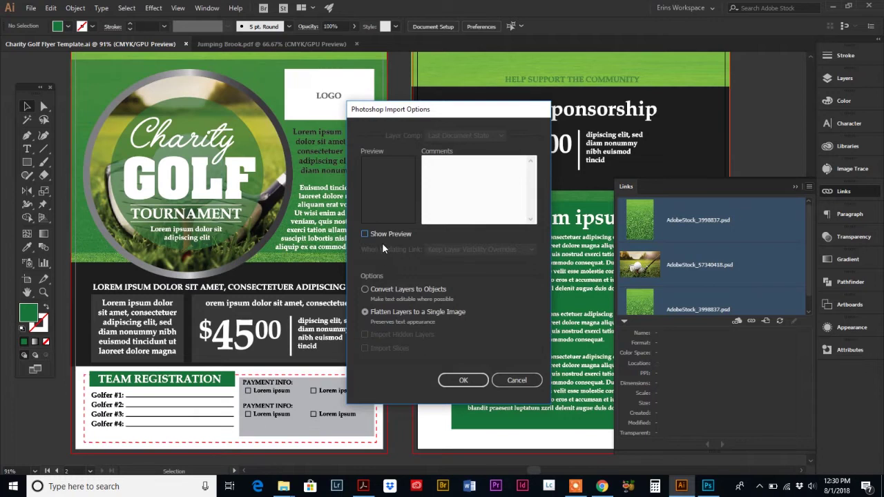
left_click(365, 290)
left_click(365, 312)
left_click(464, 381)
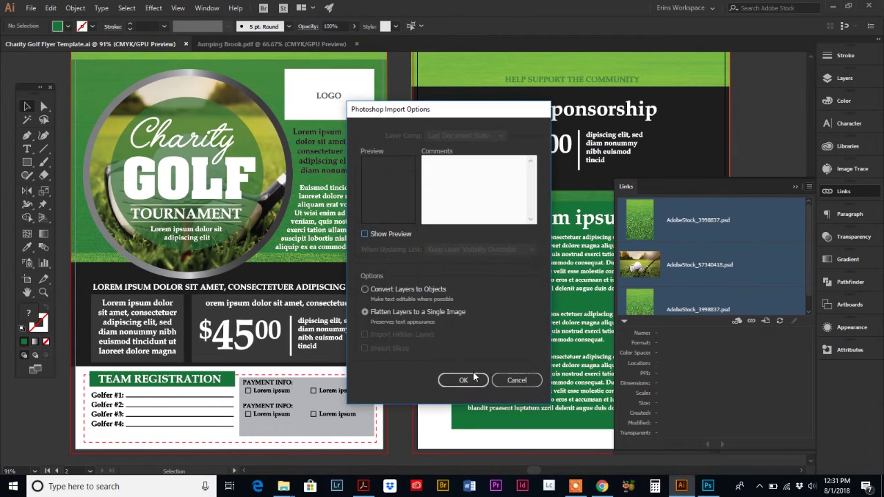
left_click(467, 382)
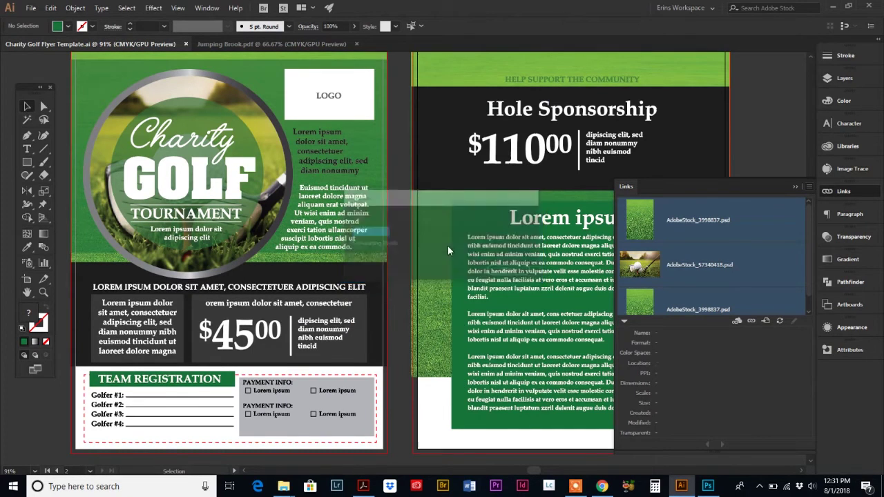
left_click(467, 381)
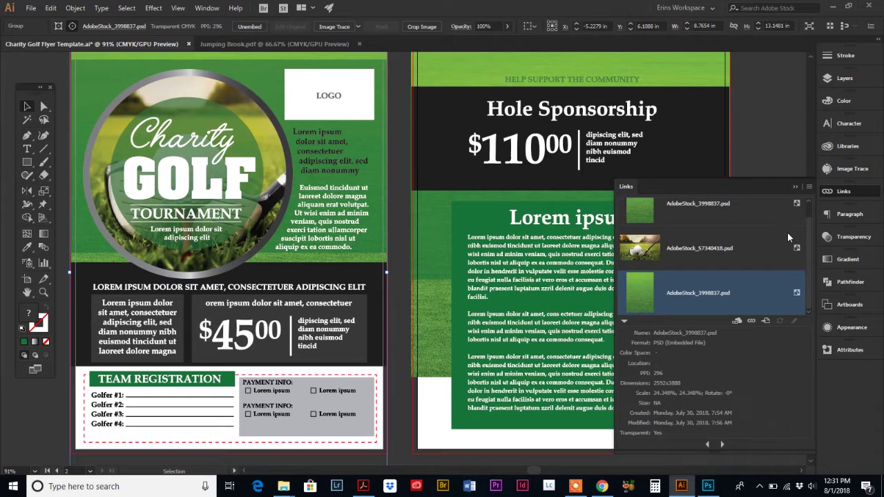
Examine the embedded status and details of AdobeStock_57340418.psd and both AdobeStock_3998837.psd placements, and deselect the artwork.
scroll(772, 224, "up", 1)
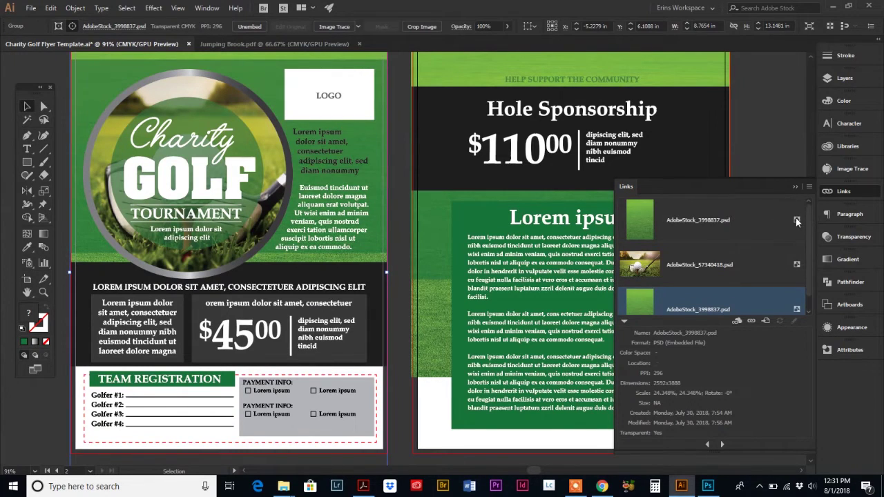
left_click(797, 219)
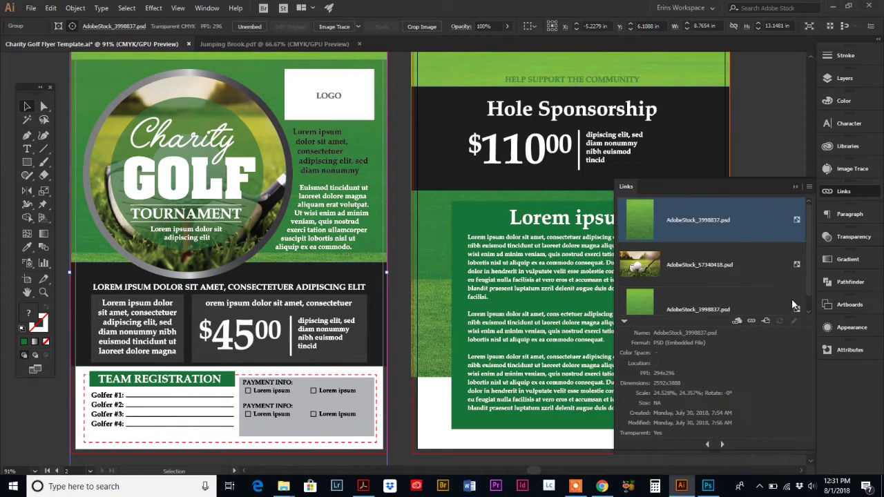
scroll(794, 306, "down", 1)
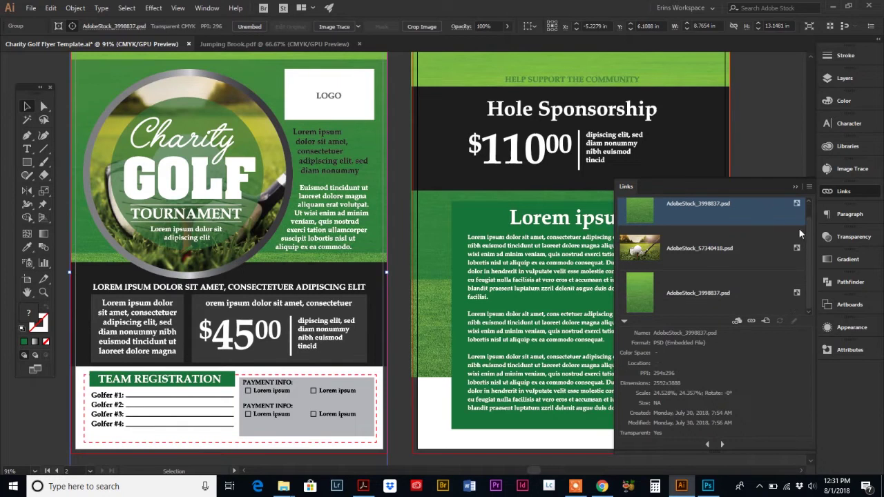
left_click(794, 293)
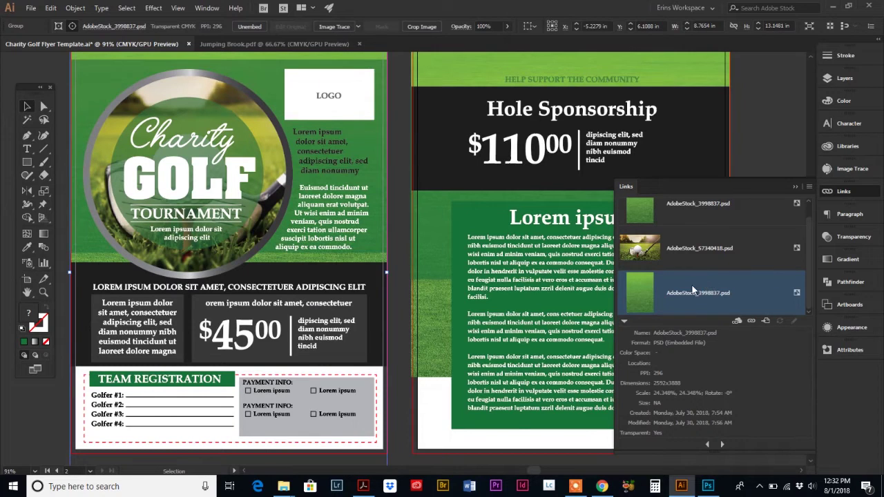
left_click(687, 257)
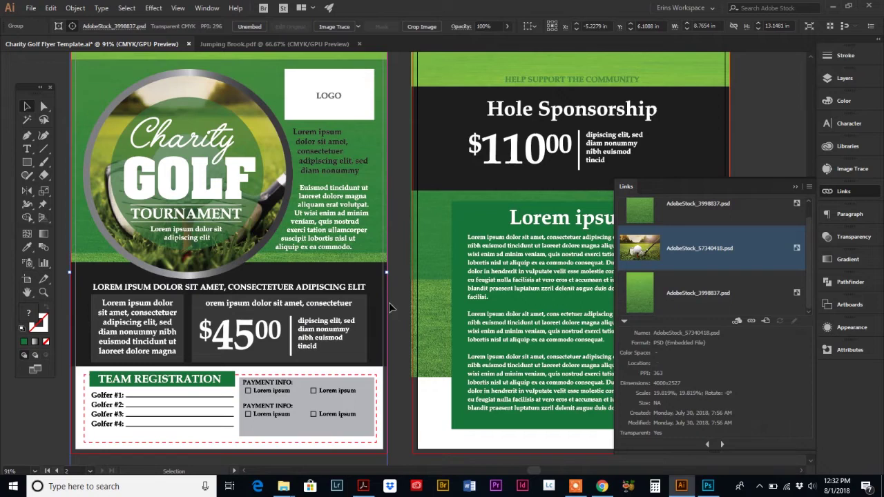
left_click(688, 218)
left_click(694, 246)
left_click(706, 288)
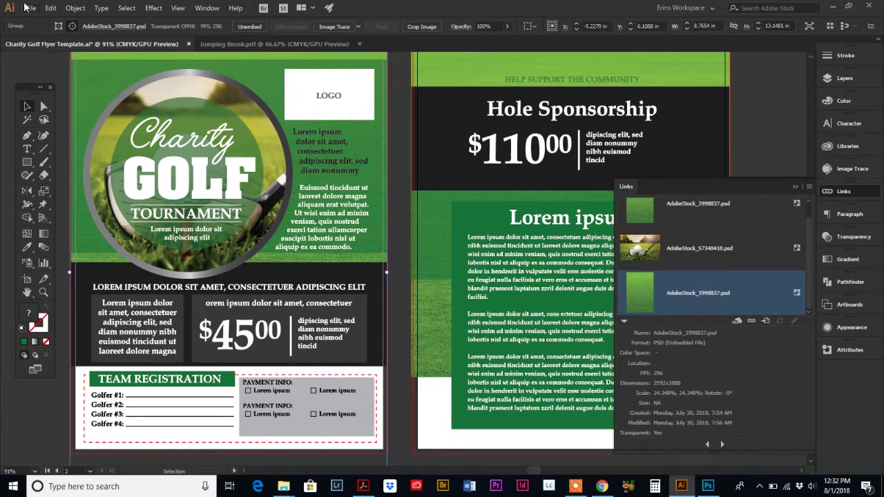
left_click(397, 121)
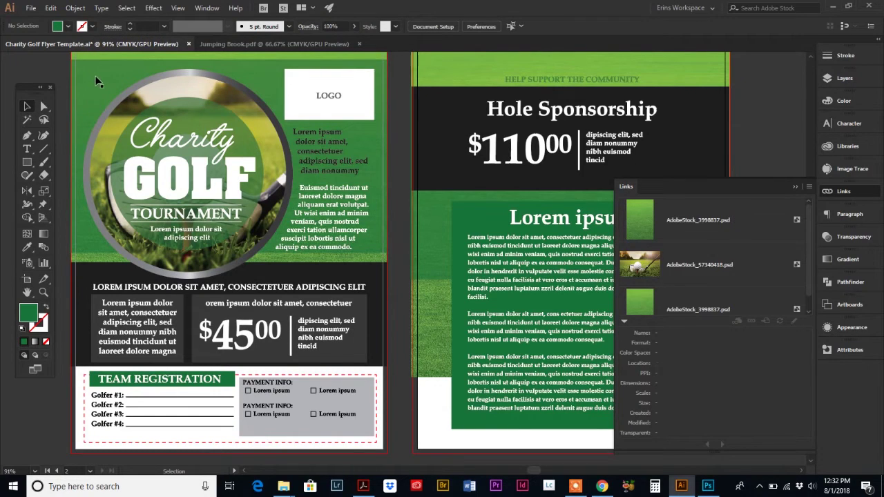
Start saving the flyer to the Desktop in Adobe PDF format as Charity Golf Flyer Template.pdf.
left_click(31, 8)
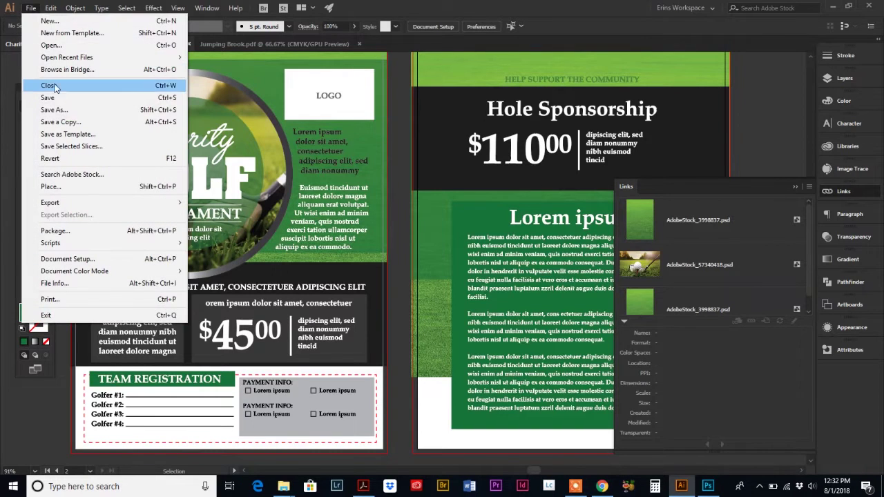
left_click(83, 108)
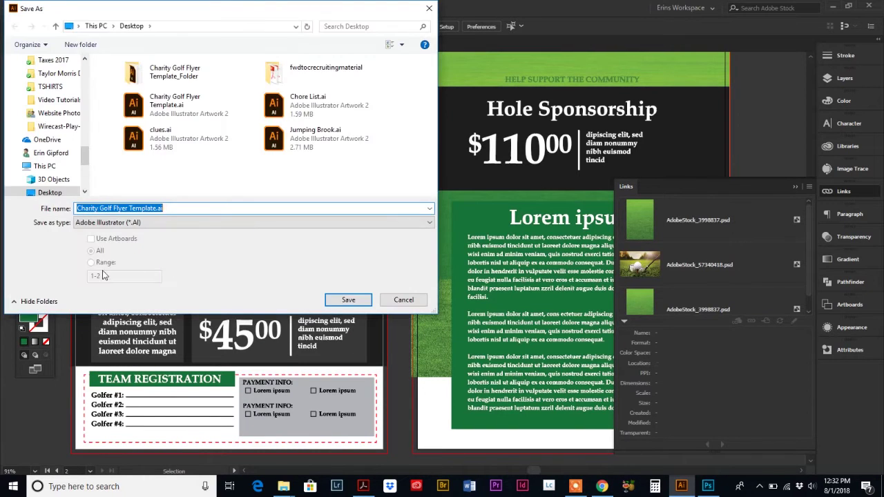
left_click(108, 223)
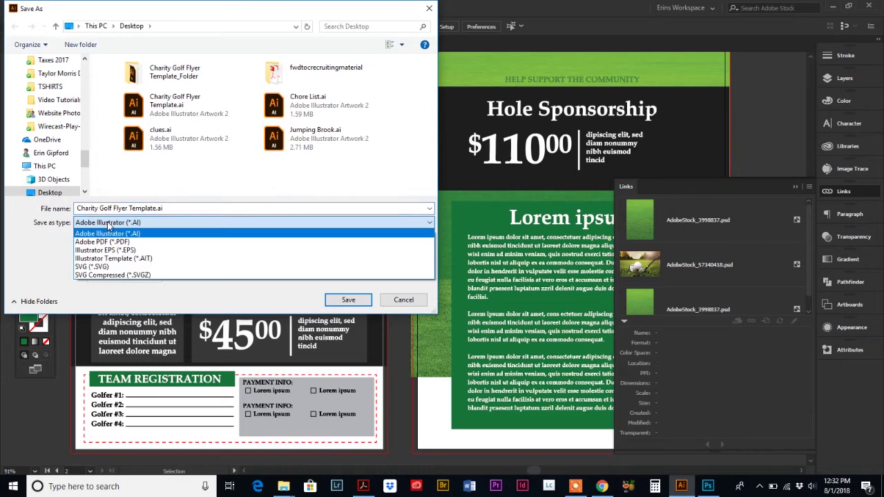
left_click(114, 239)
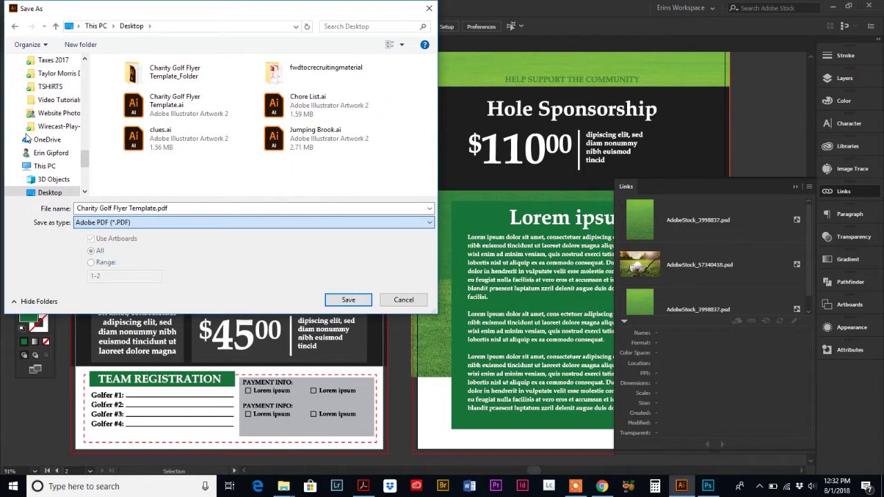
left_click_drag(84, 159, 97, 60)
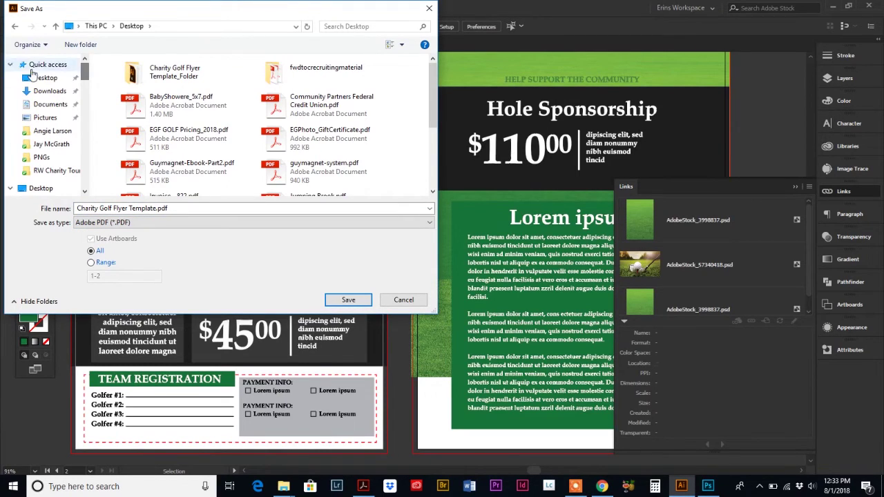
left_click(45, 78)
left_click(347, 300)
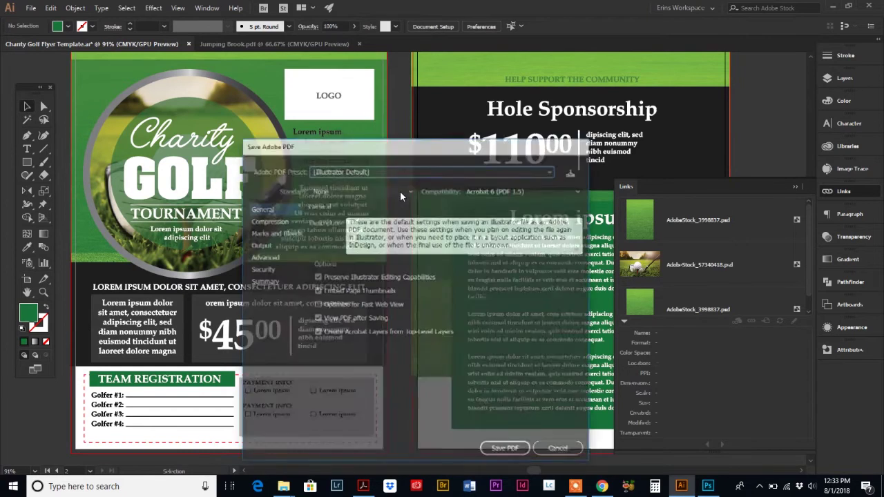
Save the PDF with the High Quality Print preset, all printer's marks and the document bleed settings.
left_click(328, 168)
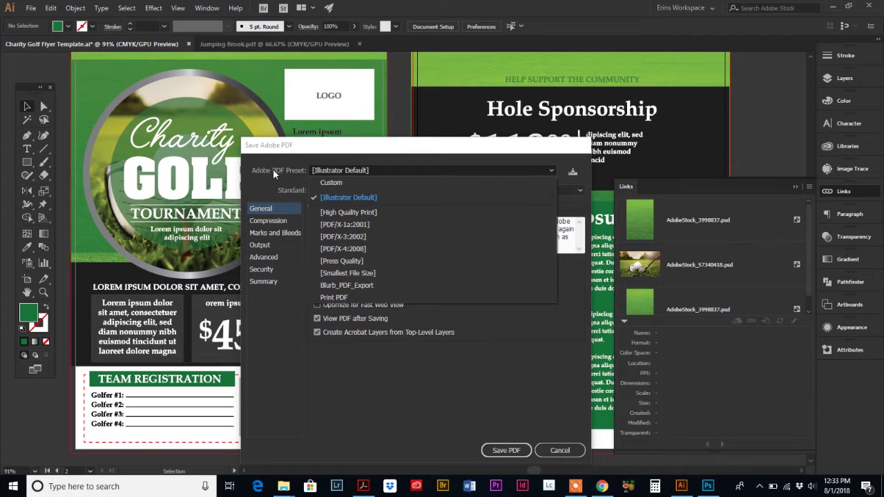
left_click(355, 212)
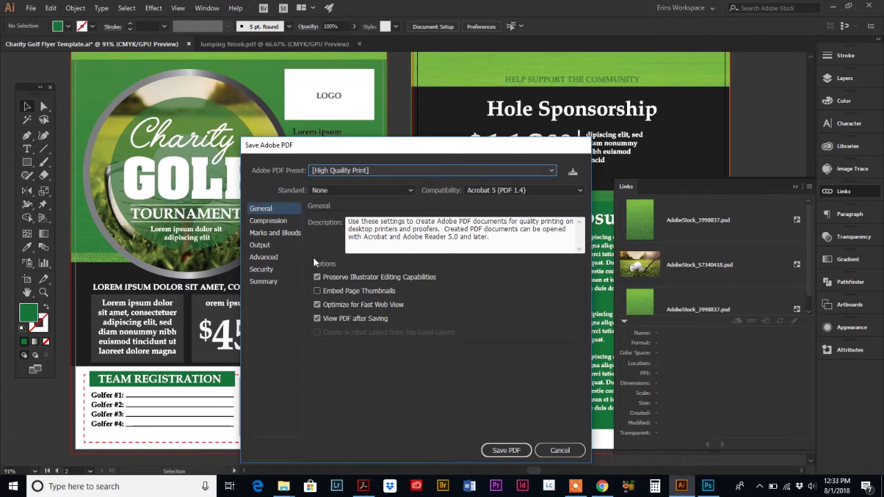
left_click(262, 235)
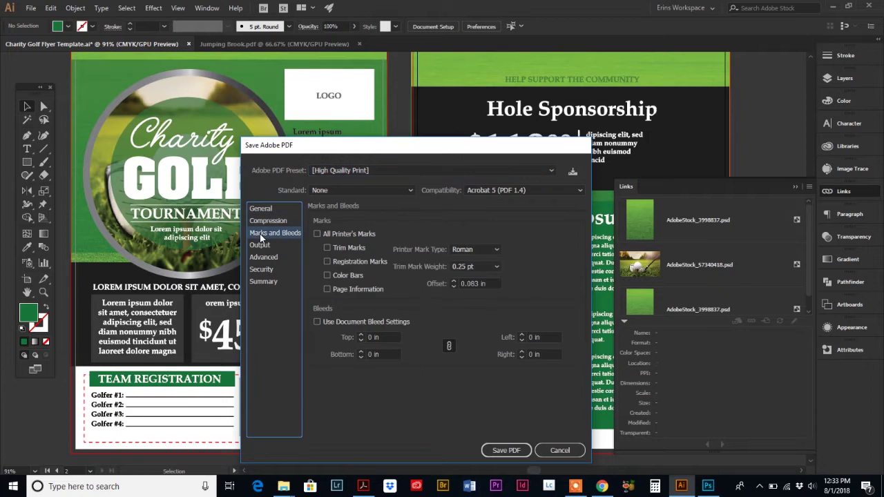
left_click(316, 234)
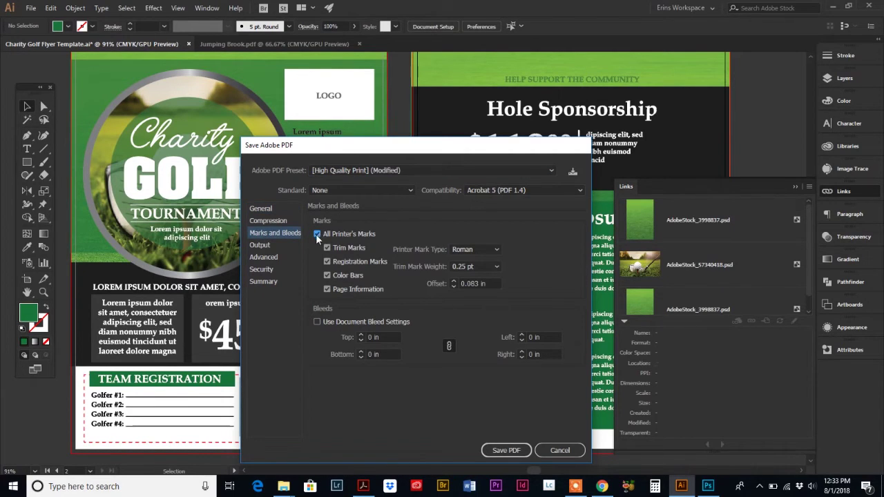
left_click(317, 323)
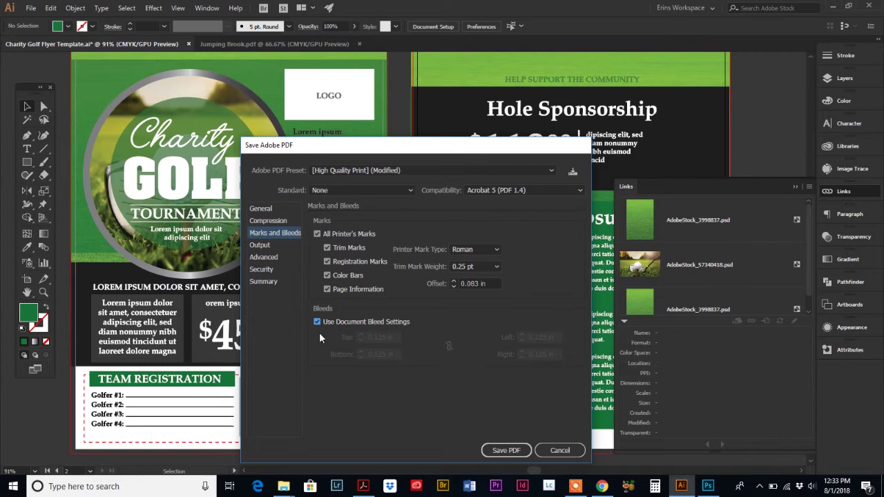
left_click(506, 451)
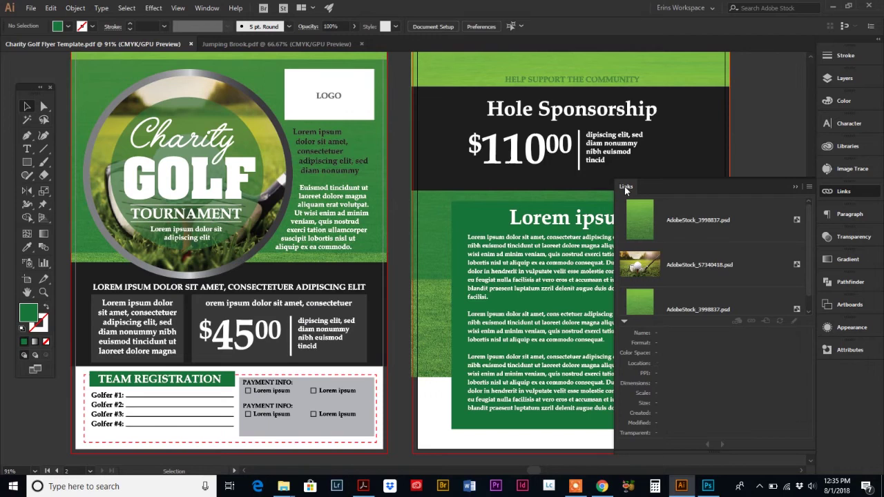
Switch to Acrobat and examine both pages of Charity Golf Flyer Template.pdf with their printer's marks and bleeds.
key("alt+Tab")
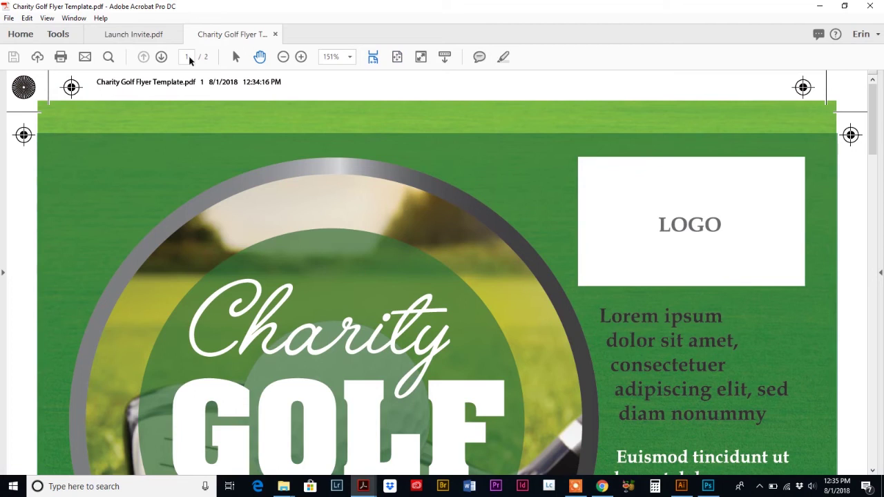
left_click(284, 57)
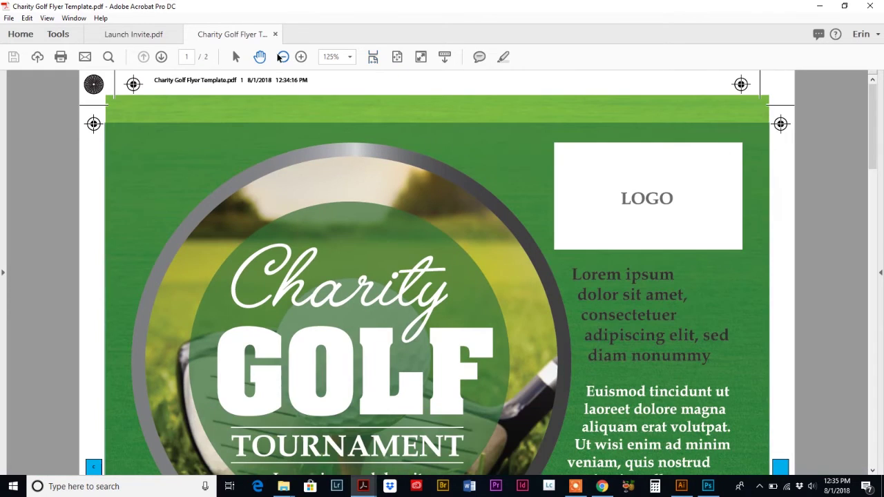
left_click(284, 57)
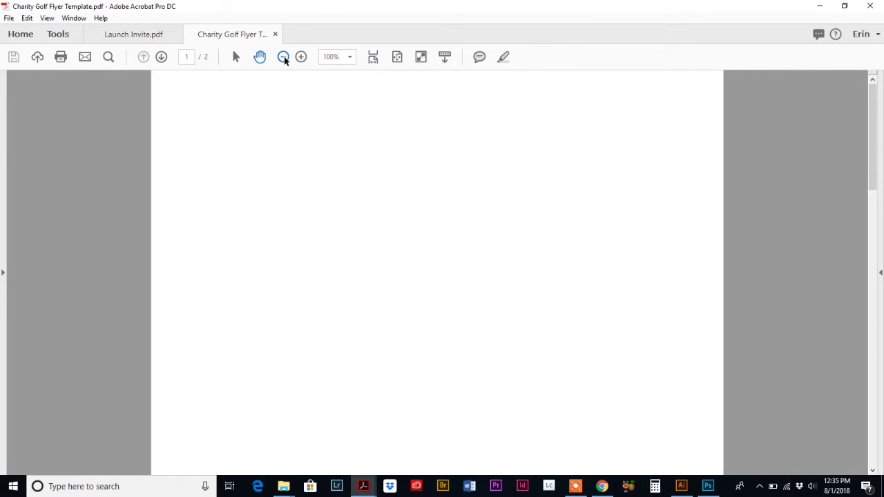
left_click(283, 57)
left_click(283, 57)
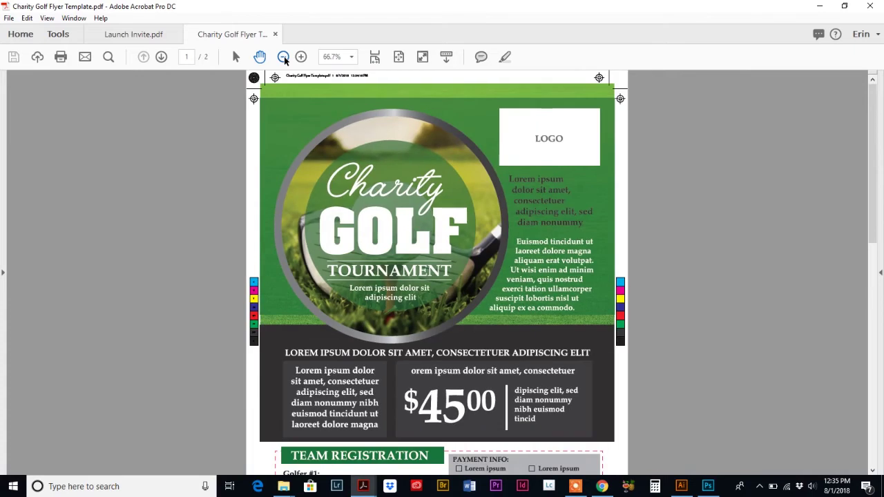
left_click(284, 57)
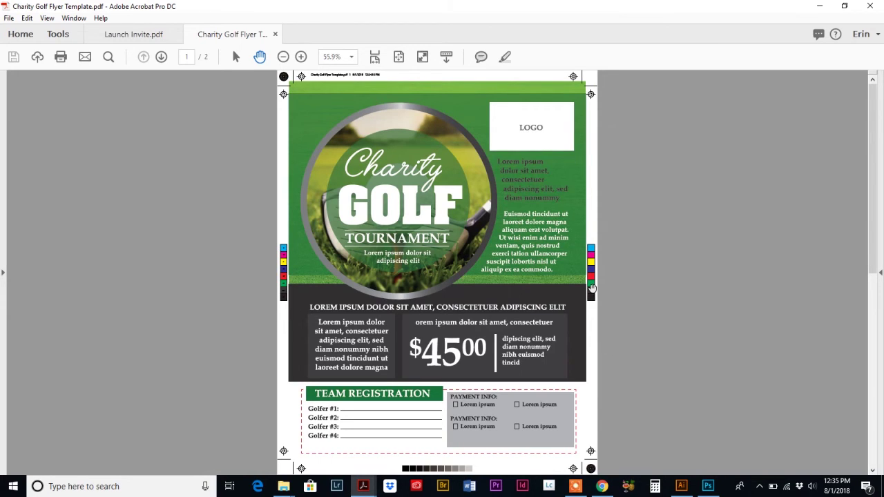
scroll(592, 287, "down", 5)
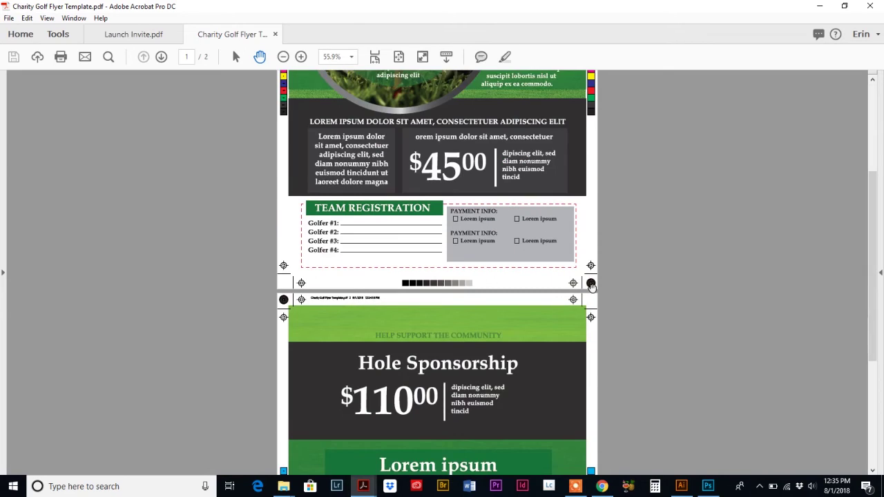
scroll(393, 221, "down", 3)
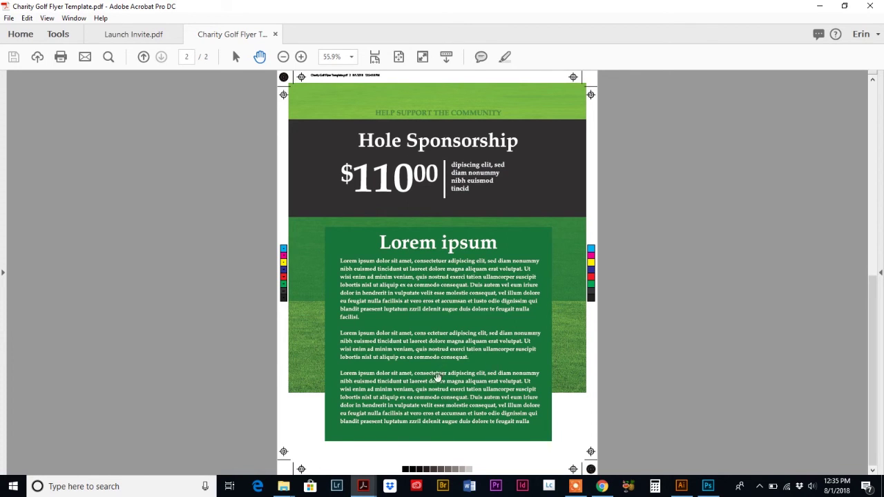
scroll(439, 373, "up", 6)
scroll(436, 376, "up", 1)
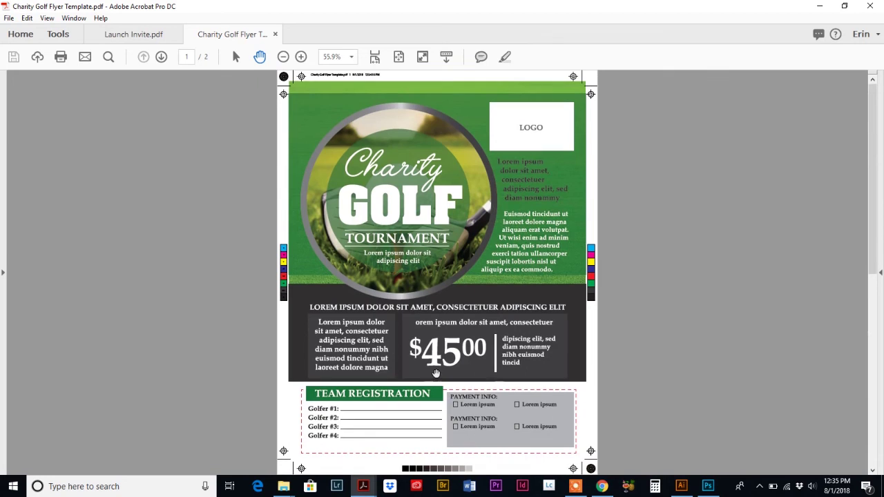